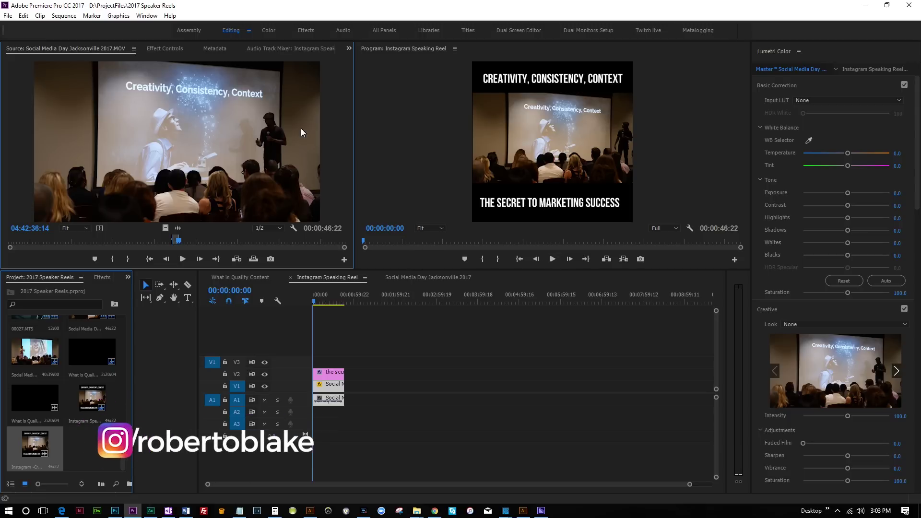
Start a new sequence from the custom Instagram Post preset, checking its 1000x1000 frame settings
click(9, 16)
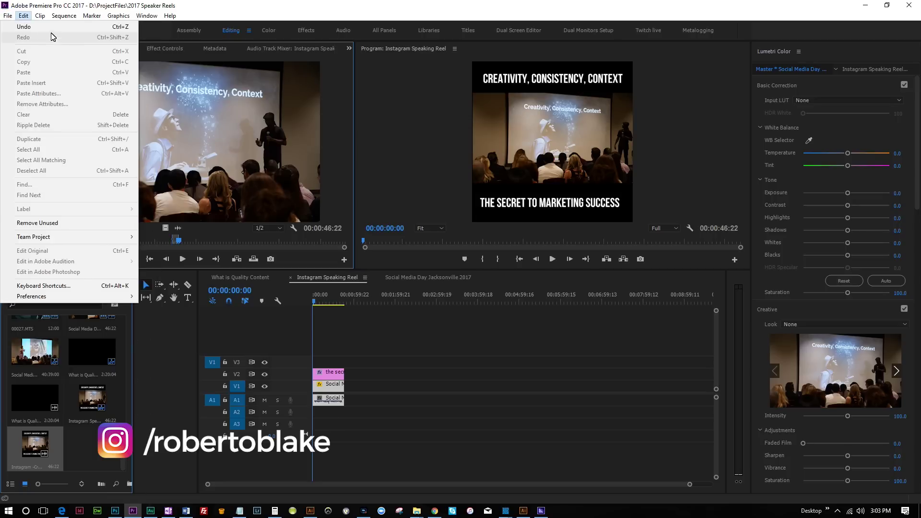
click(8, 16)
click(9, 16)
mouse_move(23, 29)
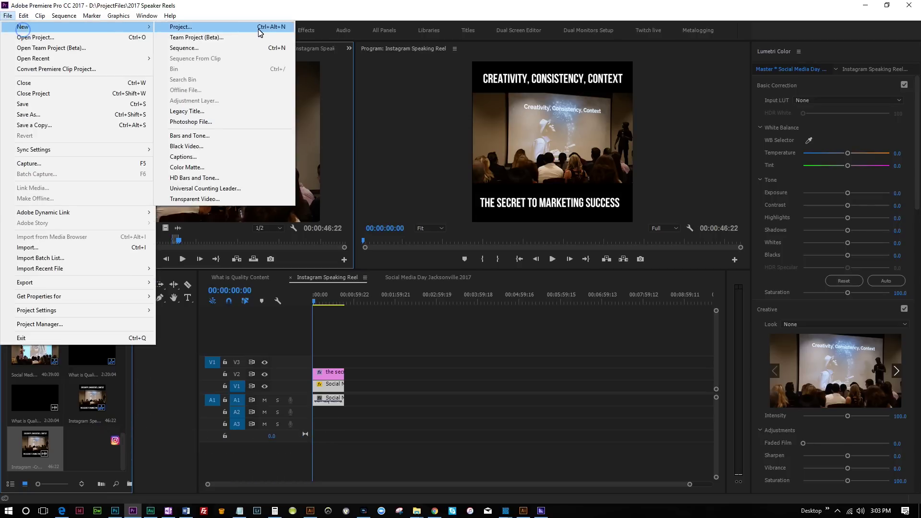
click(240, 48)
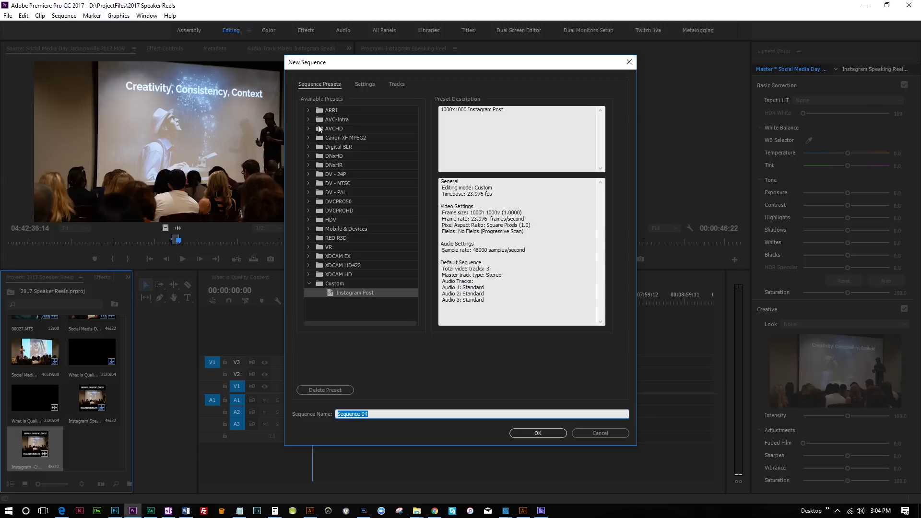
click(364, 84)
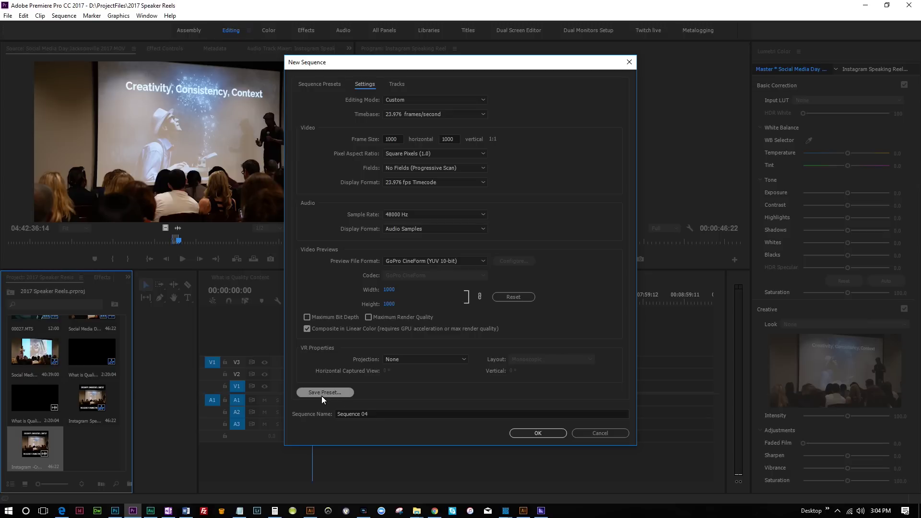
click(315, 85)
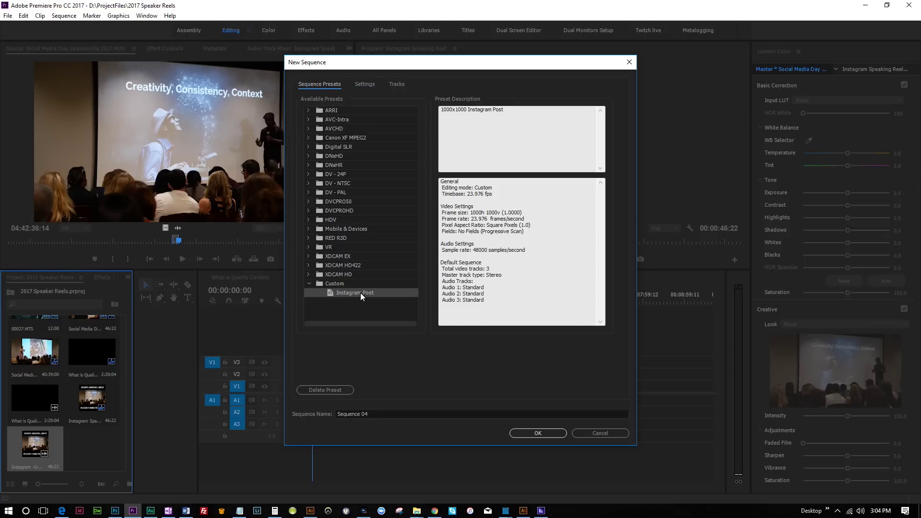
Name the new sequence 'Instagram Video 02' and create it
click(379, 413)
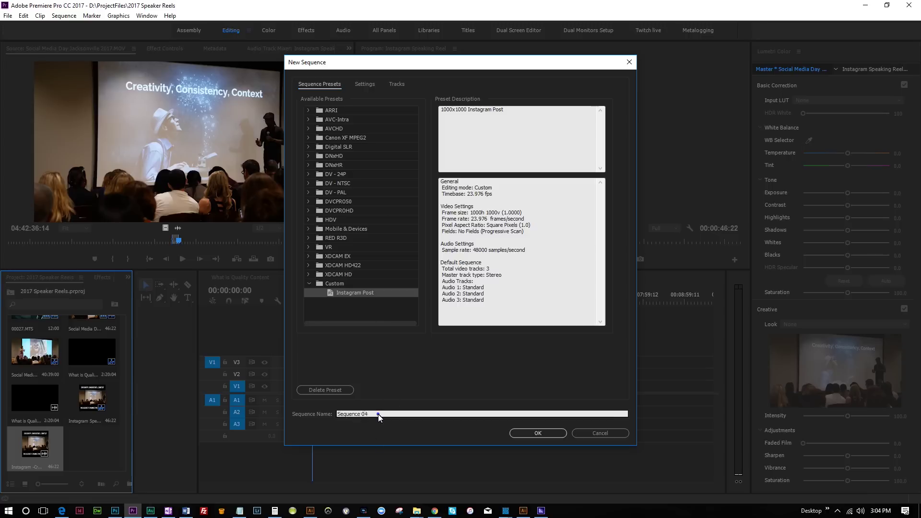
key(ctrl+a)
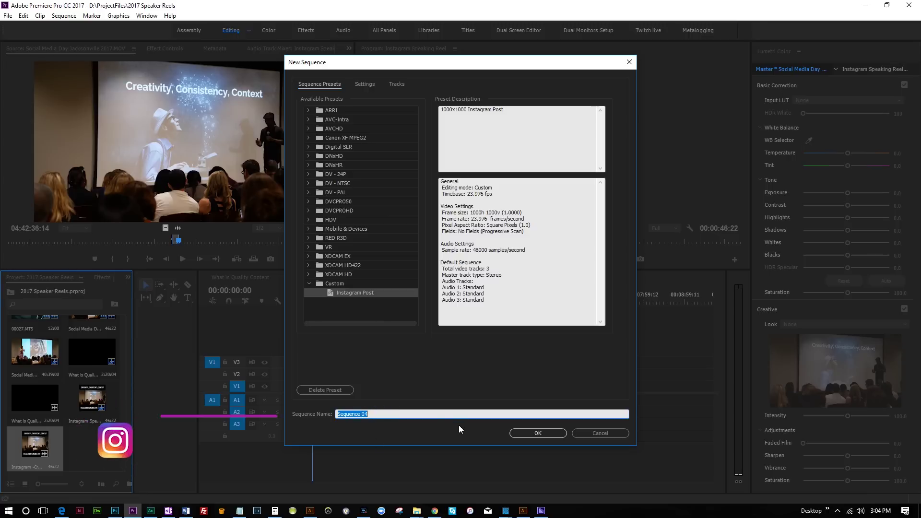
text(Ins)
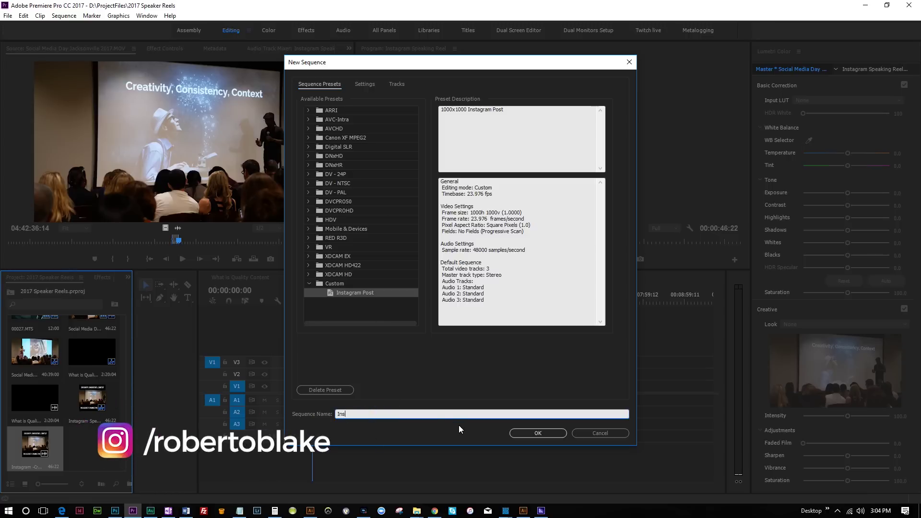
text(tagram Video 02)
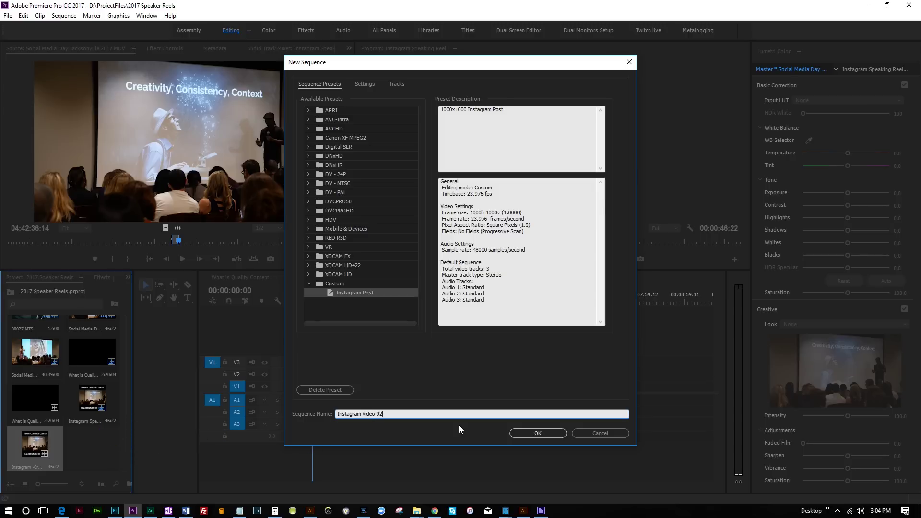
key(Return)
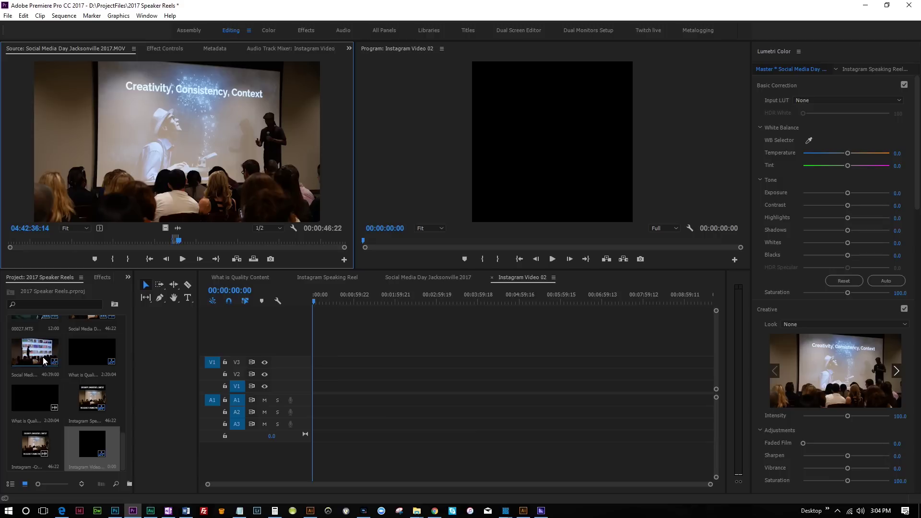
Drag the Social Media Day Jacksonville 2017 clip to the start of the empty timeline
scroll(42, 357, up, 1)
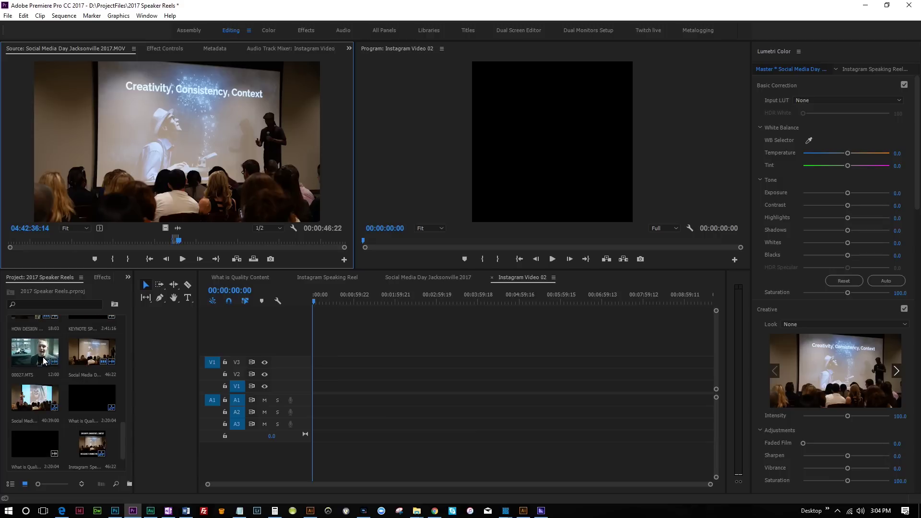
click(90, 356)
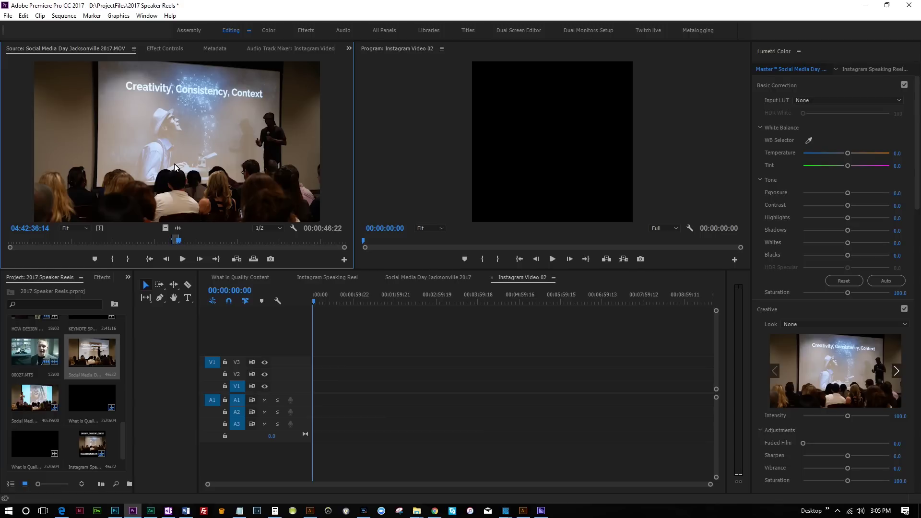
drag(165, 145, 311, 385)
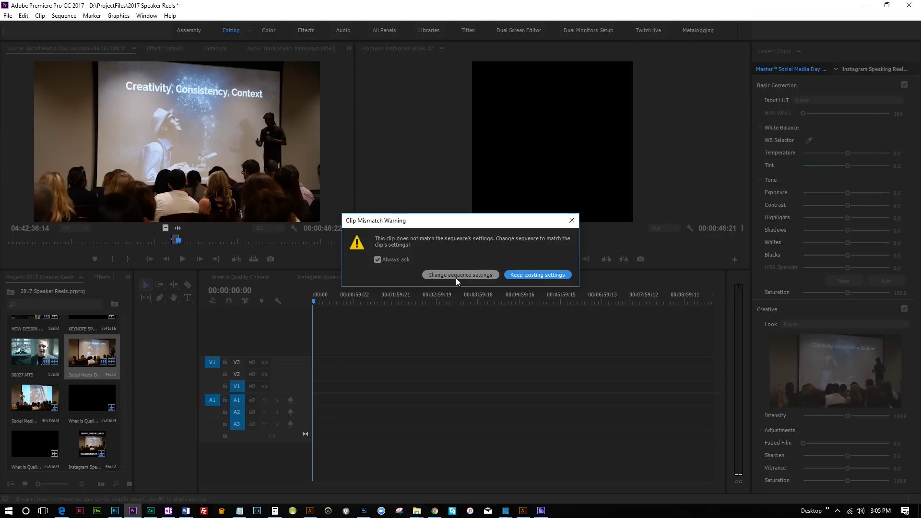
Keep the existing square sequence settings in the Clip Mismatch Warning
click(545, 274)
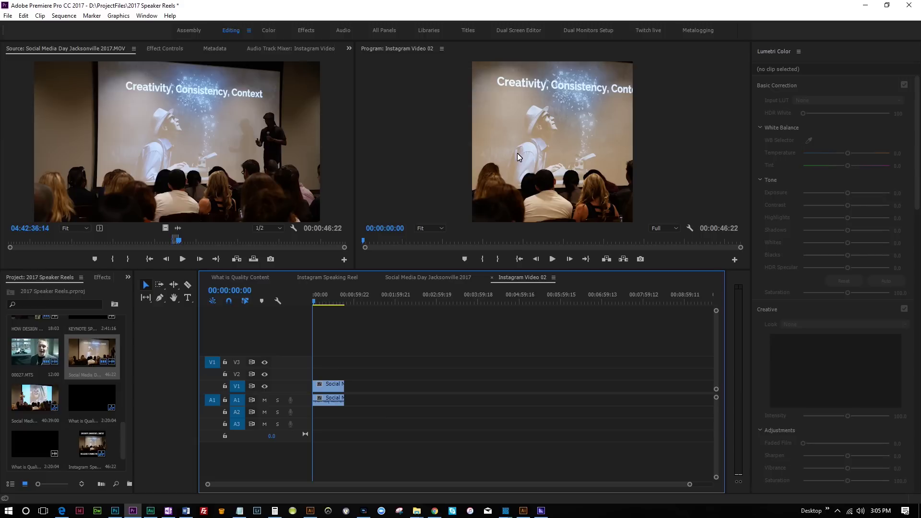
Scale the speaker clip in the Program monitor to fit the square frame width
click(543, 152)
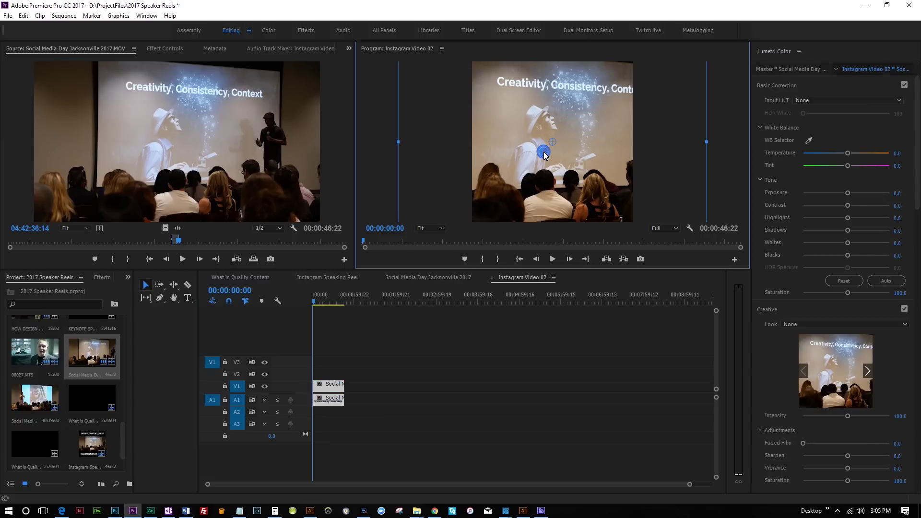
drag(707, 142, 633, 148)
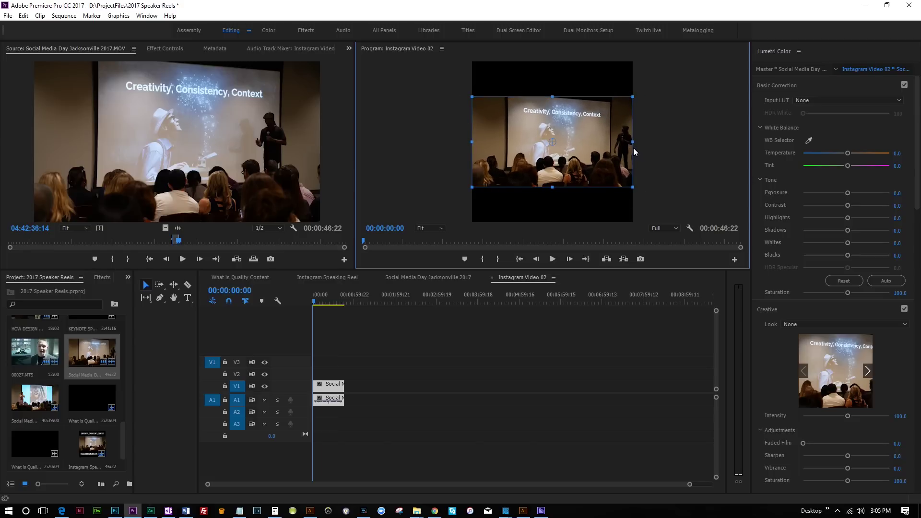
click(660, 137)
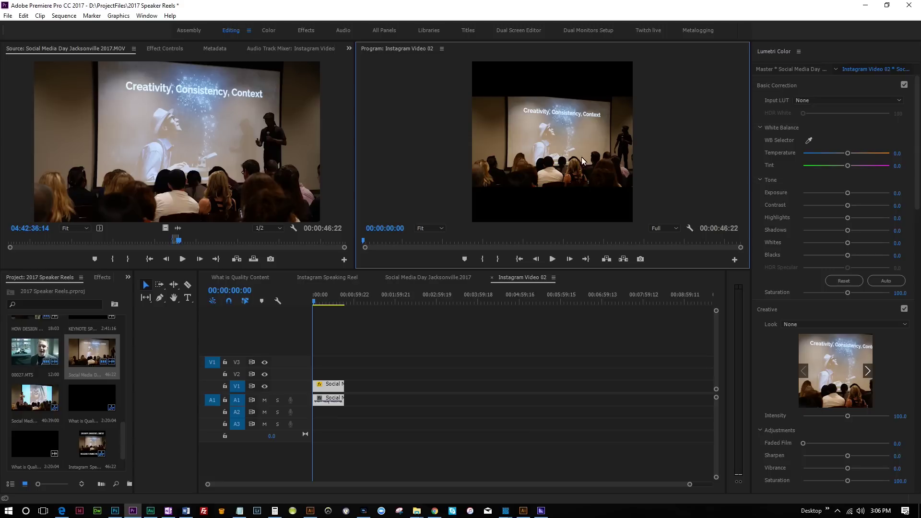
click(594, 163)
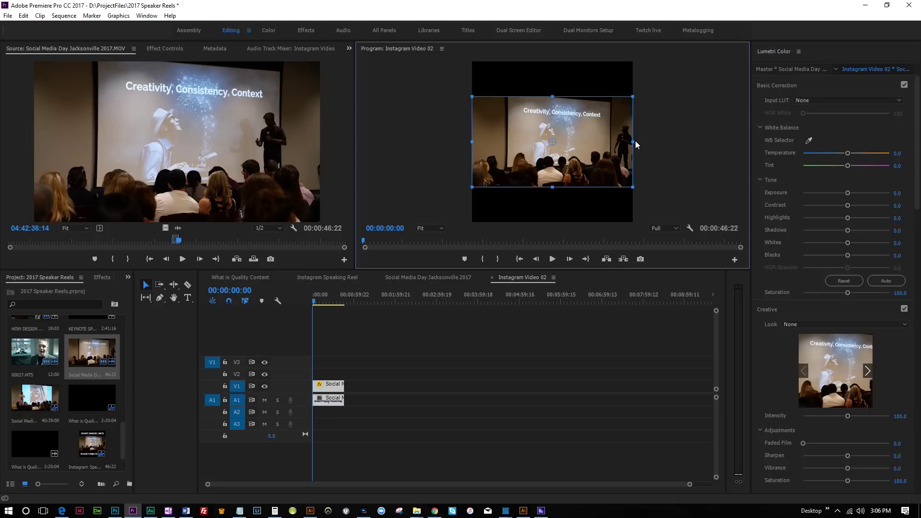
drag(636, 144, 702, 155)
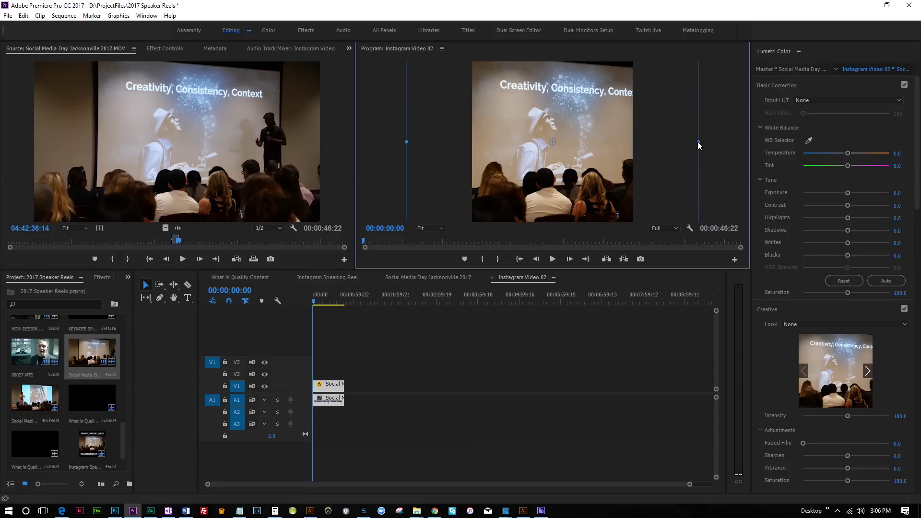
drag(698, 142, 632, 148)
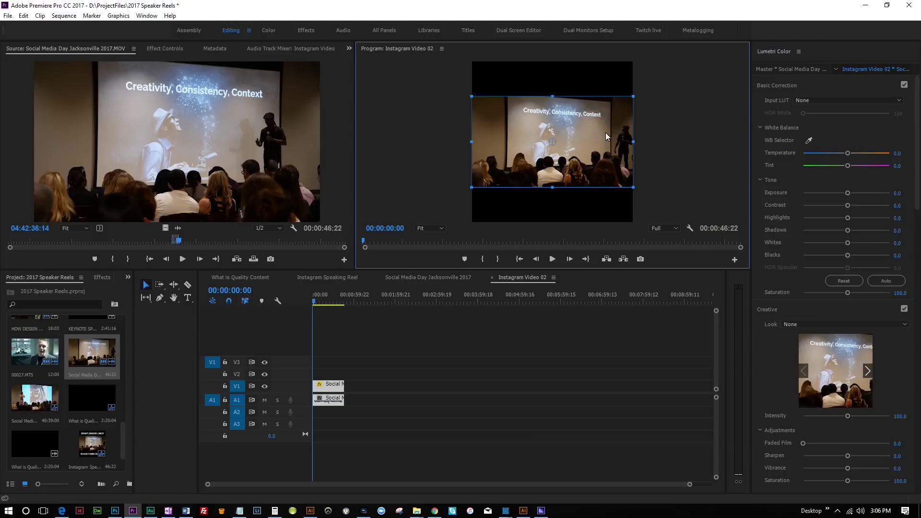
Move the speaker clip's video from V1 up to track V2
click(661, 145)
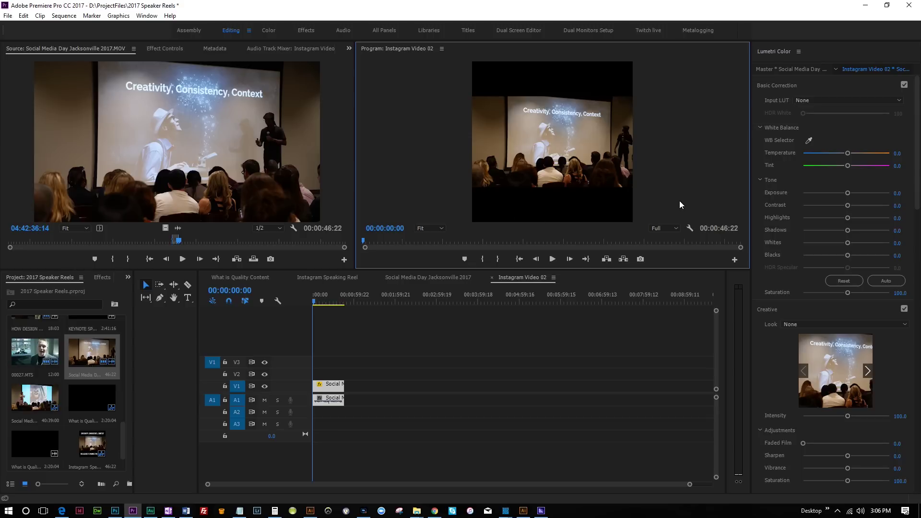
click(241, 378)
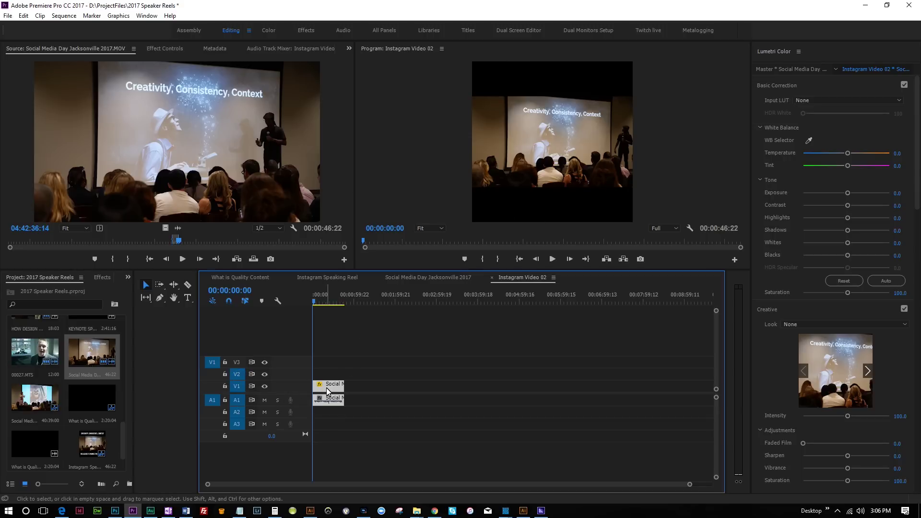
mouse_move(326, 388)
mouse_down()
mouse_move(330, 378)
mouse_move(333, 400)
mouse_move(336, 373)
mouse_up()
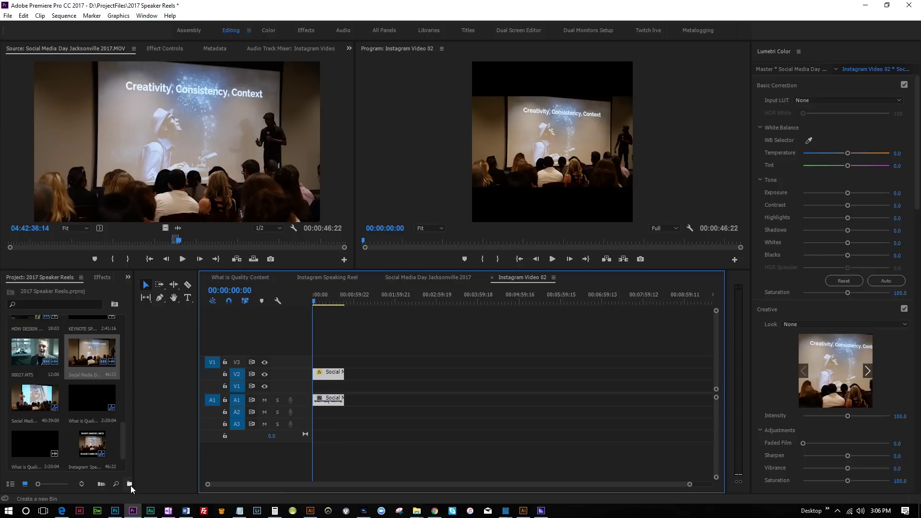
Create a 1000x1000 purple (8800AF) color matte named Purple and place it on V1 under the clip
drag(135, 461, 218, 468)
click(192, 484)
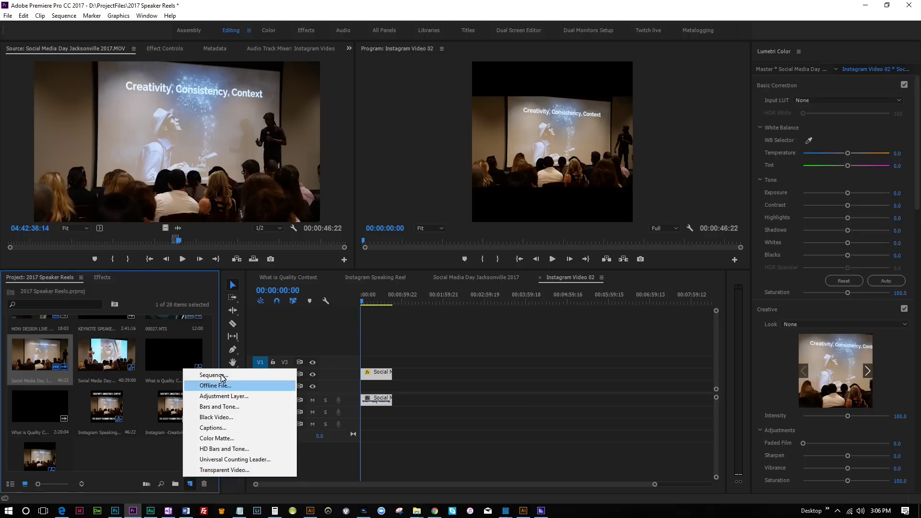
click(235, 439)
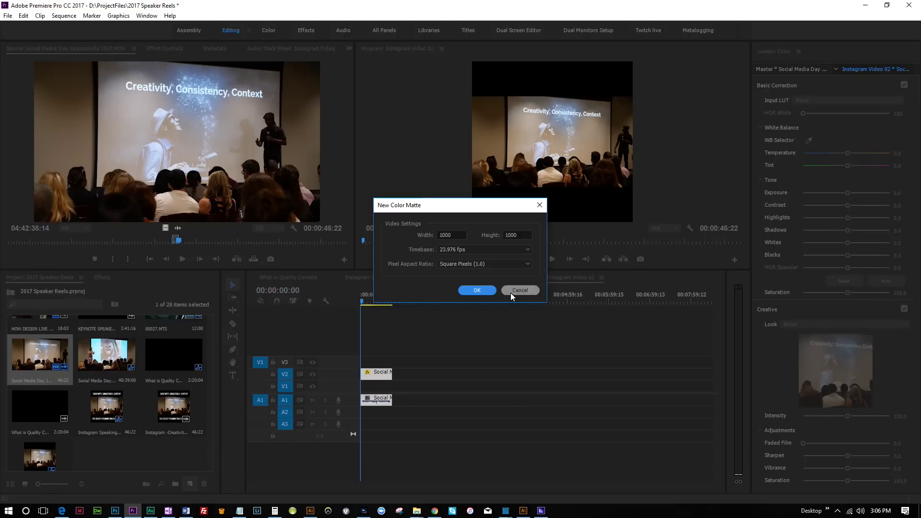
click(477, 291)
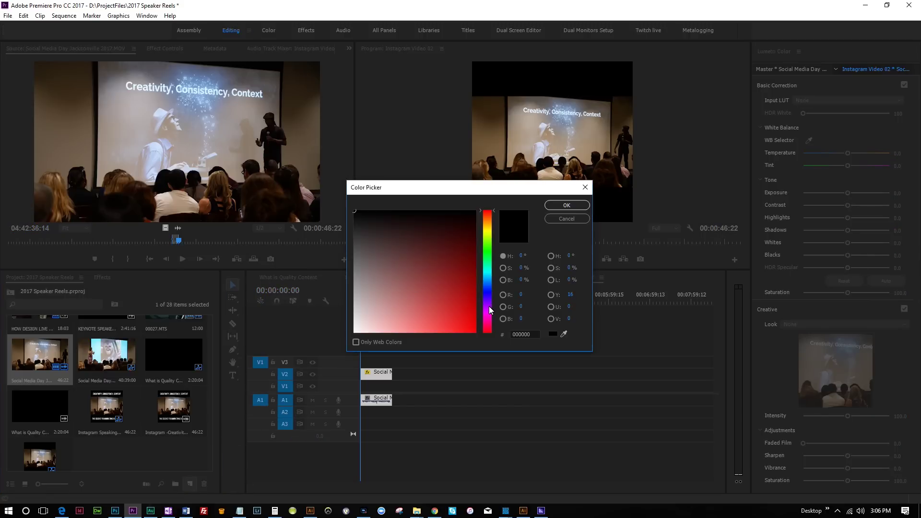
click(488, 308)
click(475, 294)
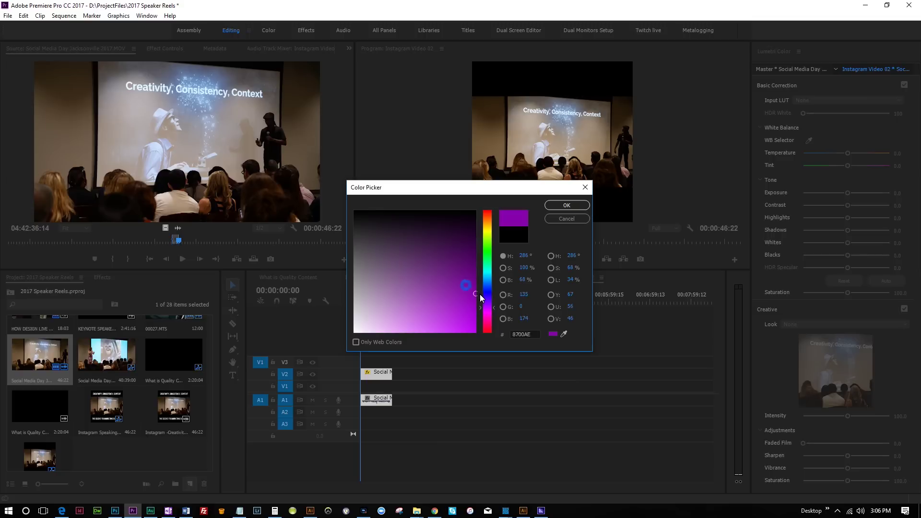
click(571, 205)
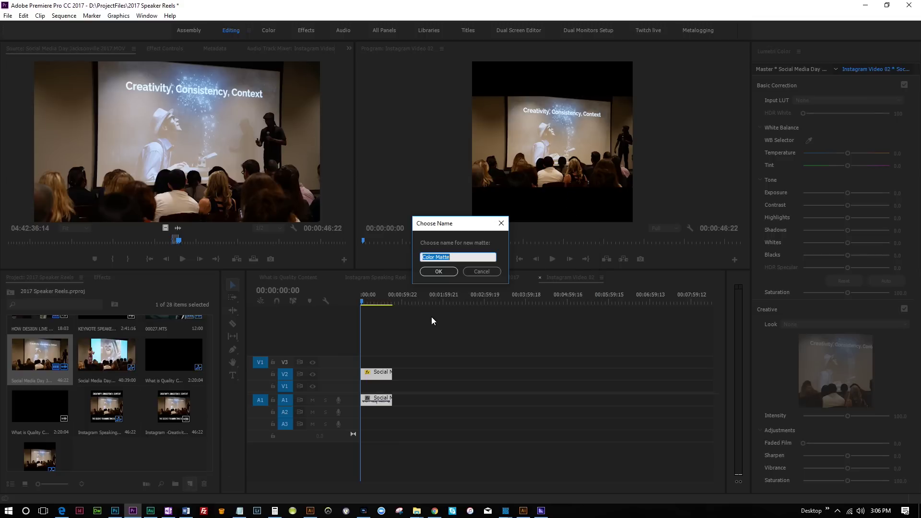
text(Purple)
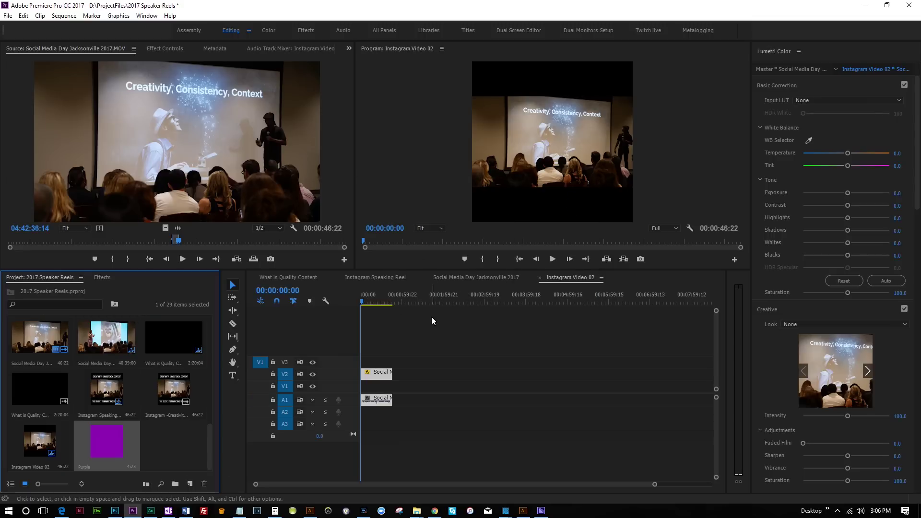
key(Return)
drag(110, 456, 393, 388)
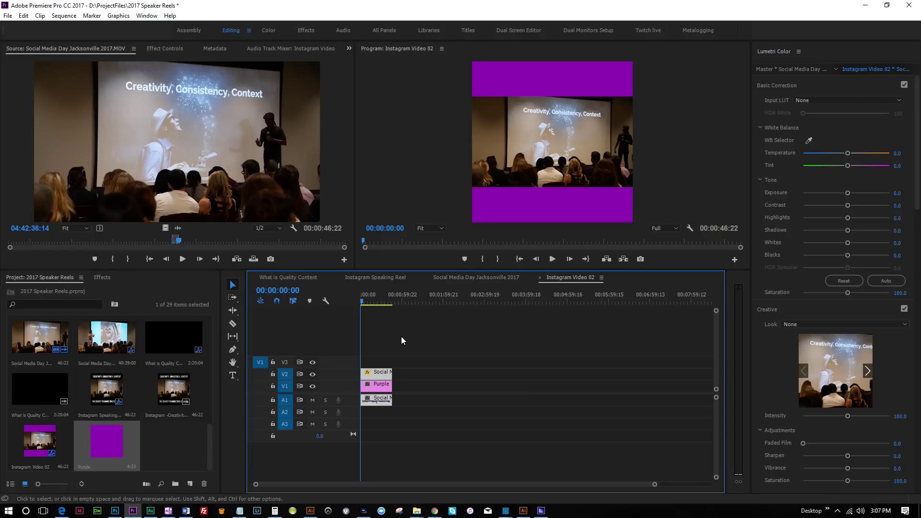
Add a text box across the top purple band reading 'INSTAGRAM VIDEO EDITING SAMPLE'
key(t)
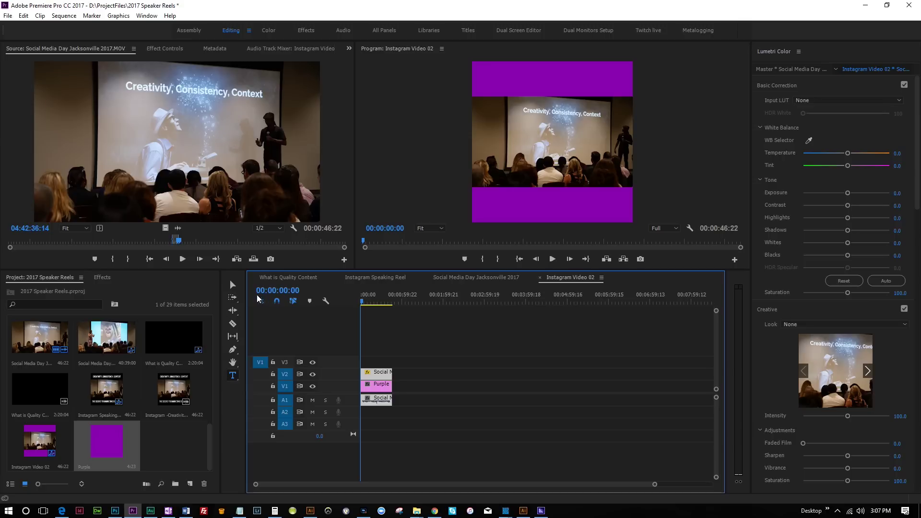
click(478, 74)
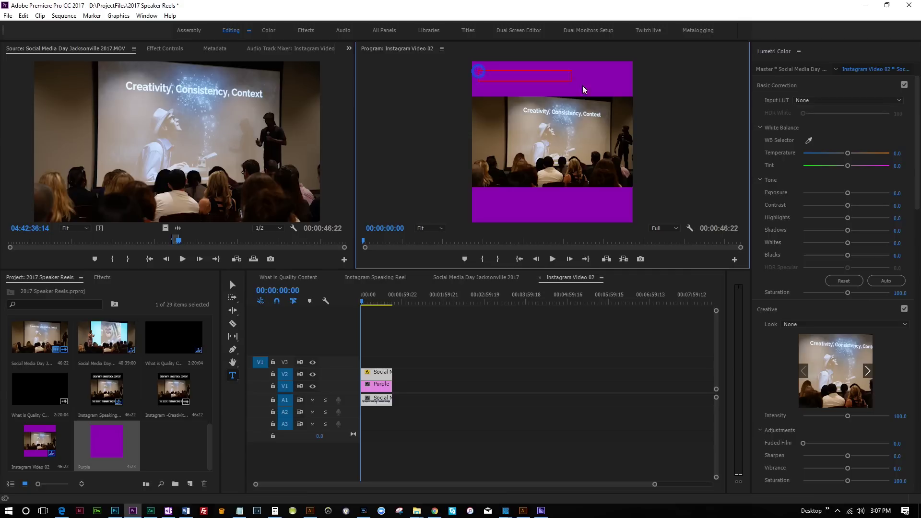
drag(585, 89, 626, 88)
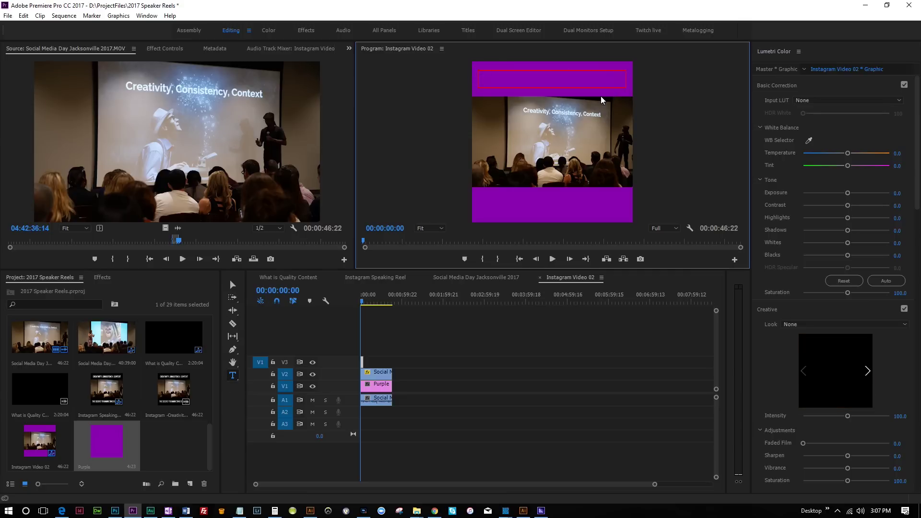
text(INSTAGRAM)
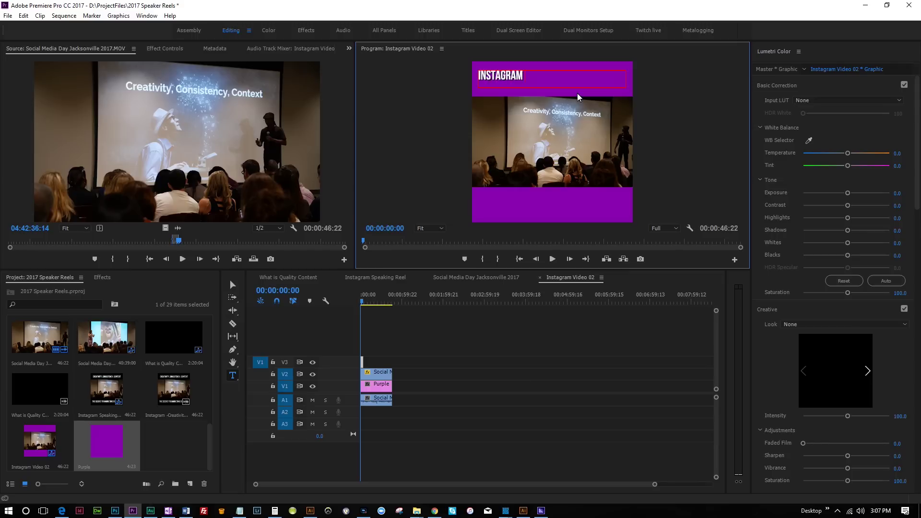
text( VIDEO EDITING EXZ)
key(BackSpace)
key(BackSpace)
key(BackSpace)
key(BackSpace)
text(SAMPLE)
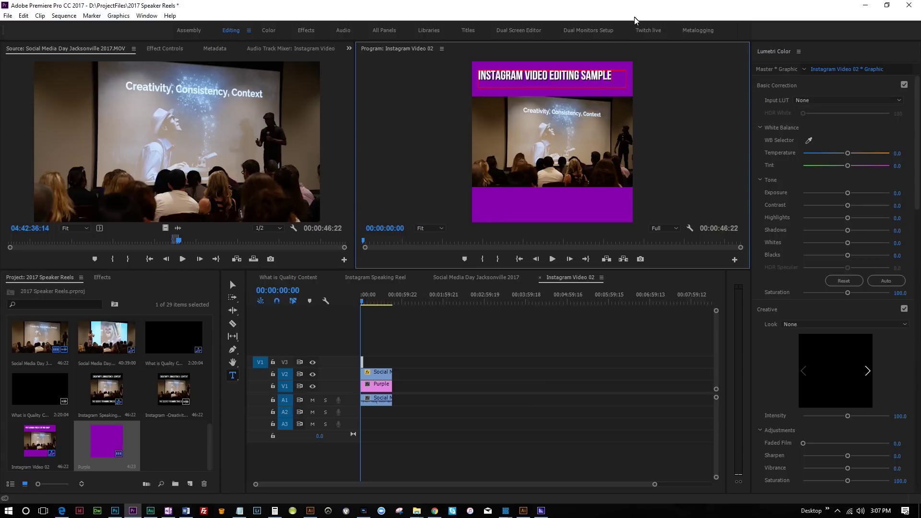
Center-align the top title text in Effect Controls
click(165, 48)
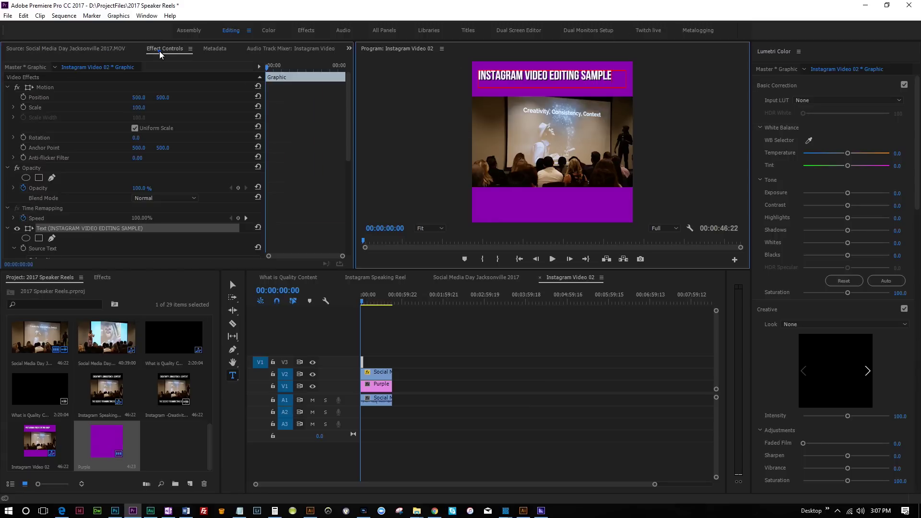
scroll(274, 171, down, 3)
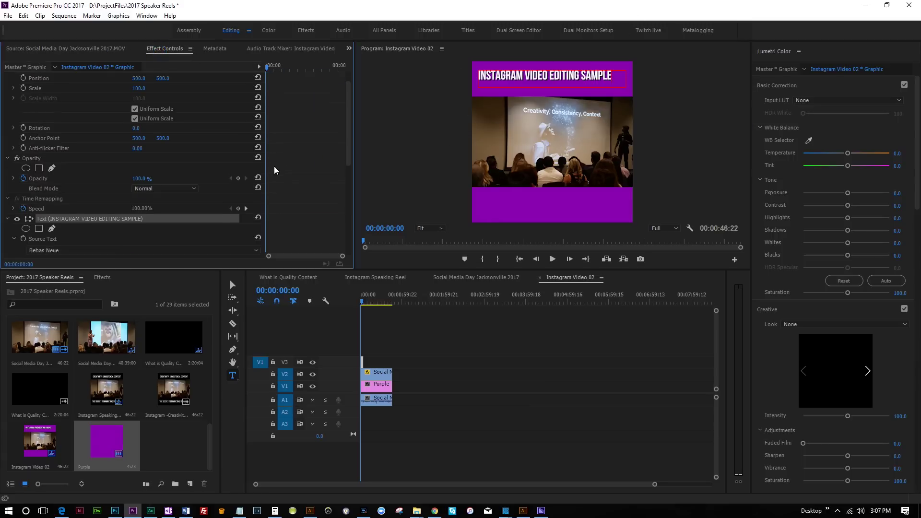
click(43, 242)
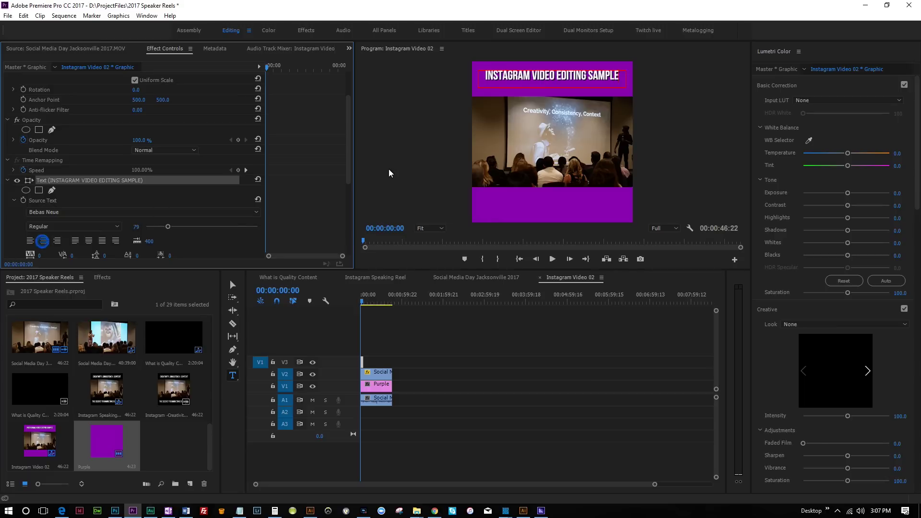
click(479, 197)
Add a centred caption 'MAKING VIDEOS IS PRETTY SIMPLE!' across the lower purple band
drag(605, 212, 626, 216)
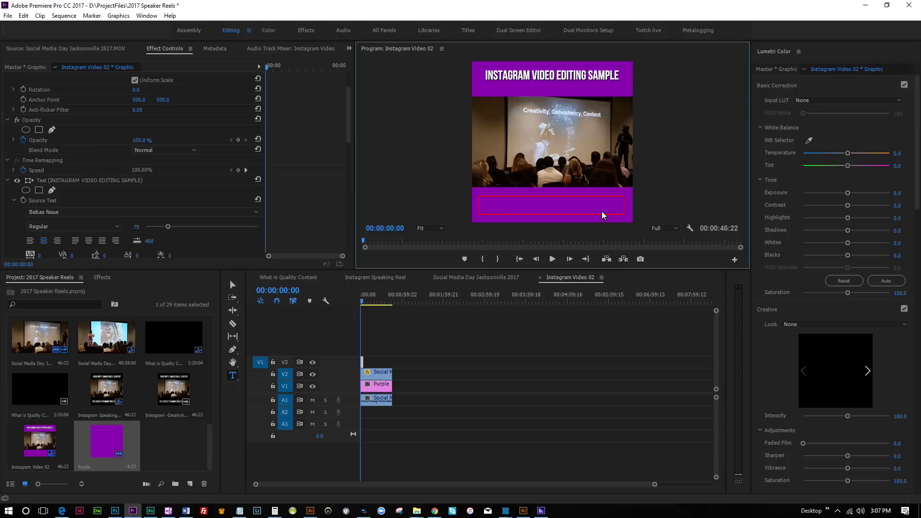
text(MAKING VIDEOS)
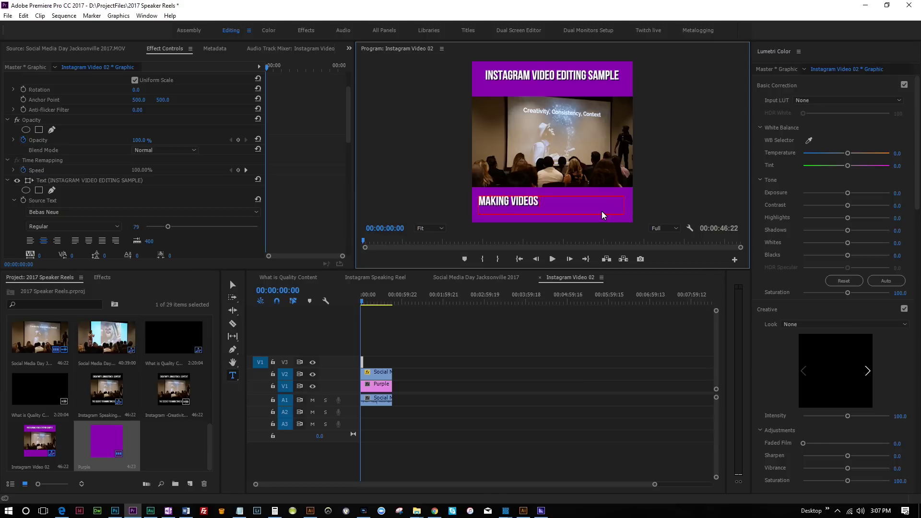
text( IS PREE)
text(TY SIMPLE!)
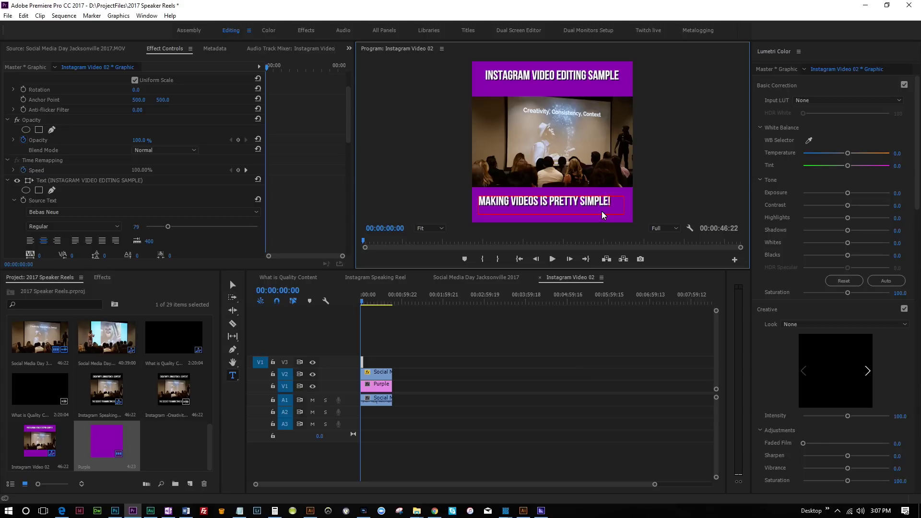
scroll(244, 216, down, 1)
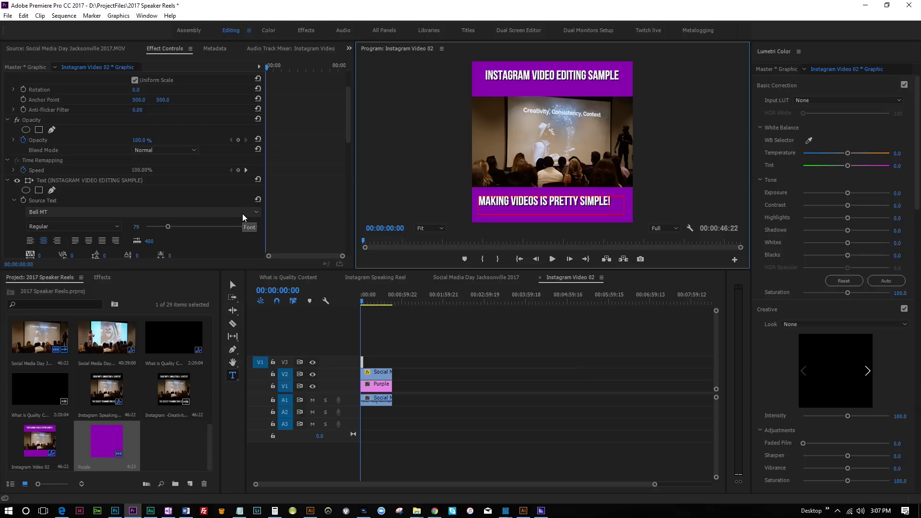
scroll(311, 194, up, 1)
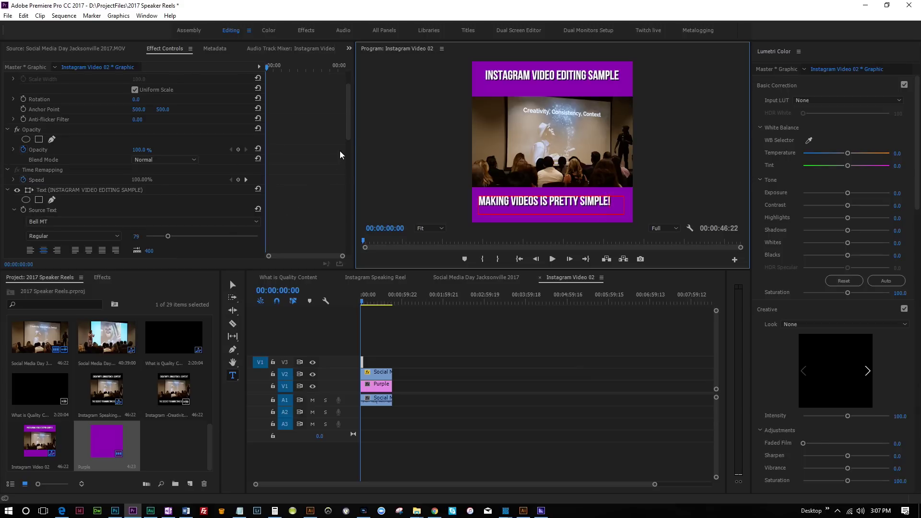
drag(350, 134, 301, 208)
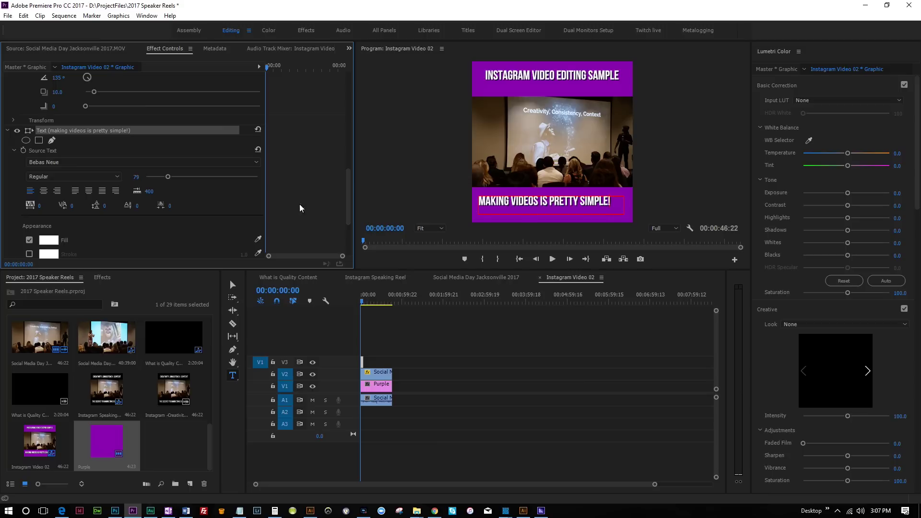
click(43, 191)
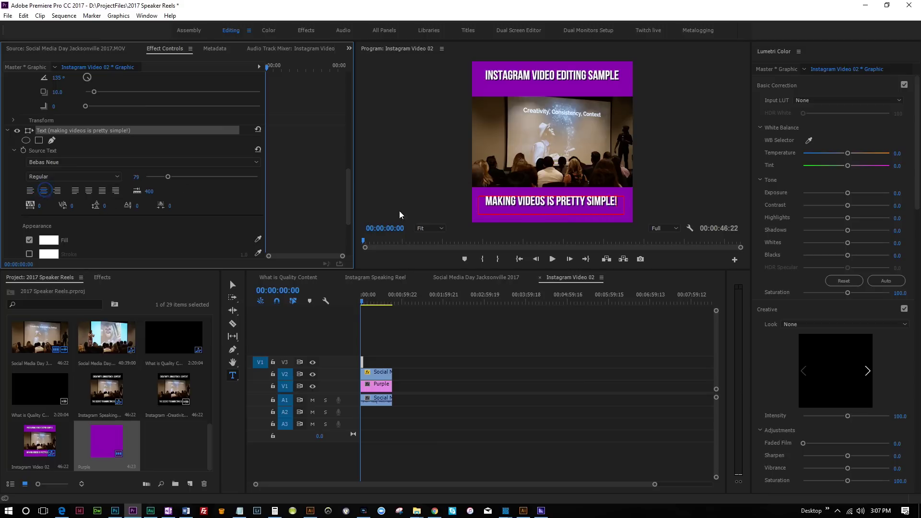
click(535, 358)
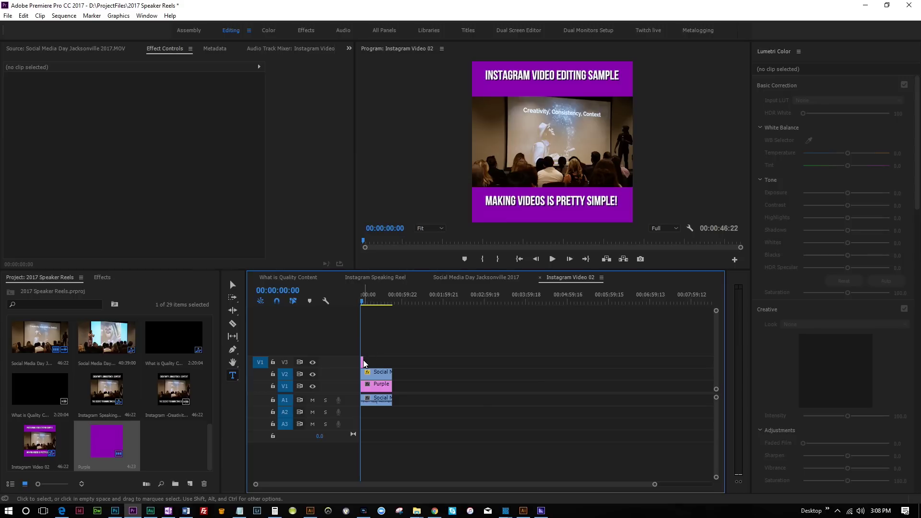
Extend the V3 titles graphic to the clip's full length, mute A1, and scrub to preview
drag(363, 363, 392, 364)
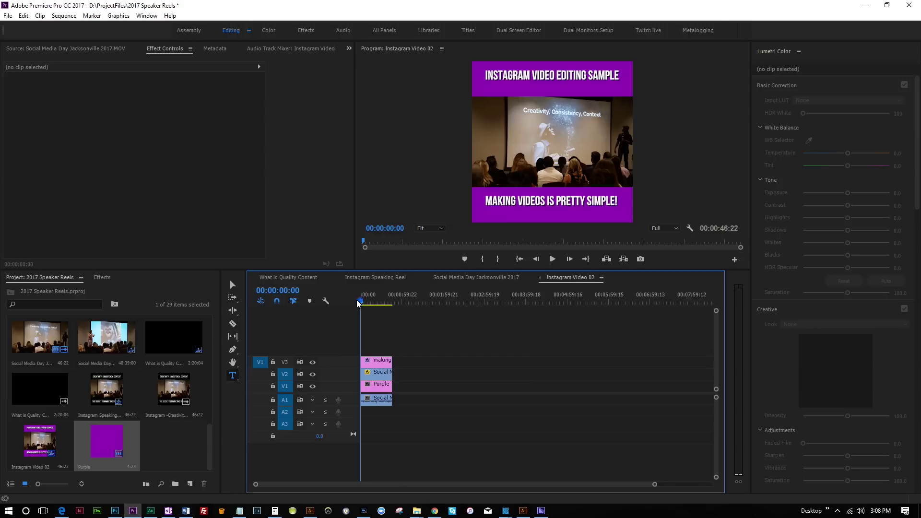
drag(357, 304, 363, 304)
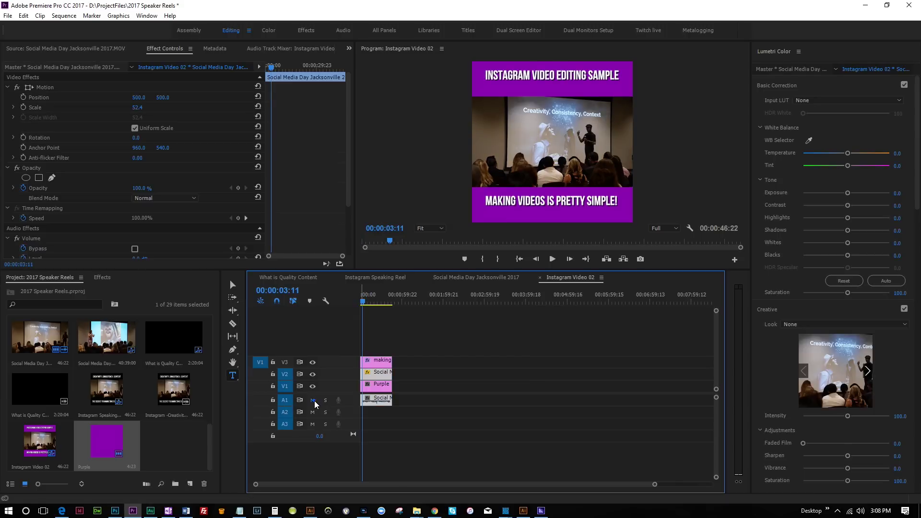
click(313, 401)
mouse_move(364, 305)
mouse_down()
mouse_move(393, 304)
mouse_move(361, 305)
mouse_move(373, 313)
mouse_move(360, 313)
mouse_move(388, 319)
mouse_move(372, 322)
mouse_up()
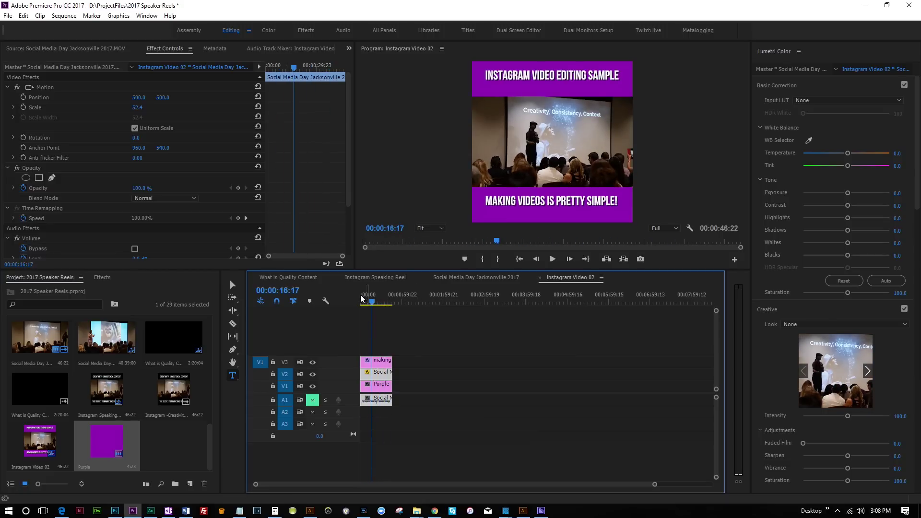
mouse_move(372, 301)
mouse_down()
mouse_move(368, 308)
mouse_move(383, 309)
mouse_move(373, 310)
mouse_up()
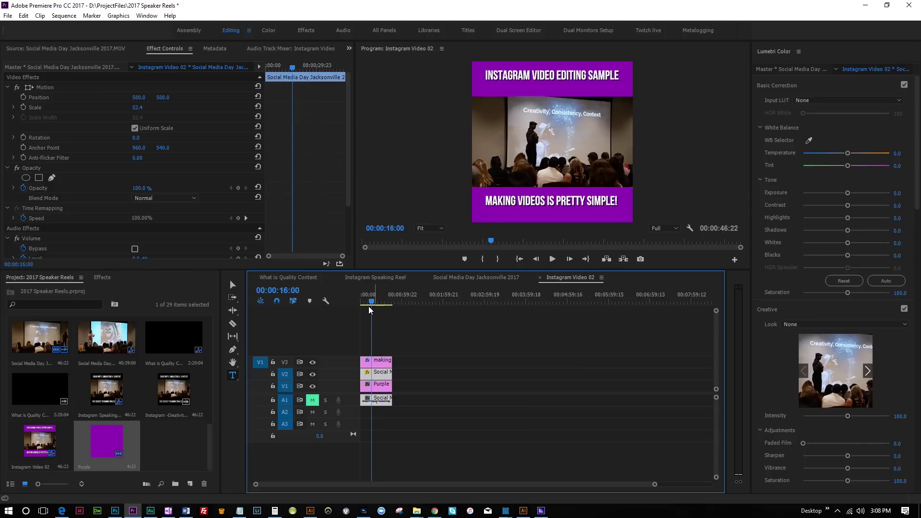
click(441, 334)
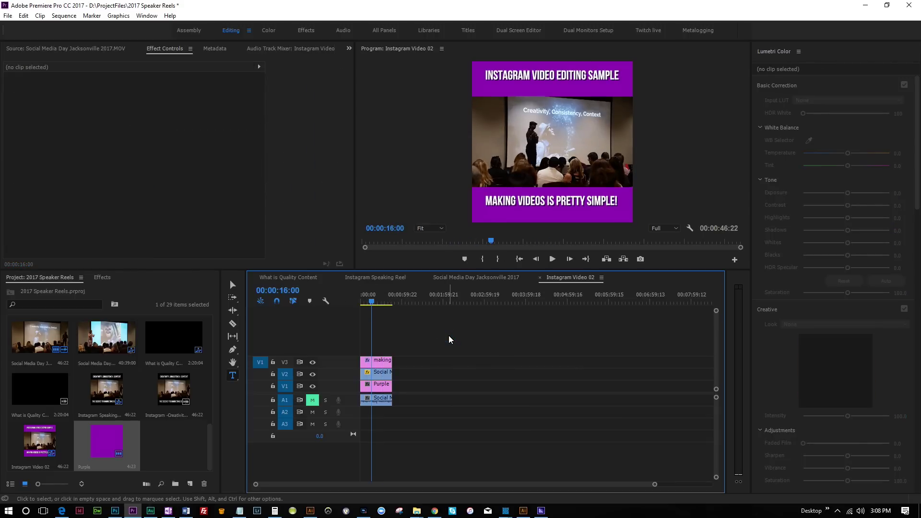
Open the sequence's export settings with Ctrl+M and set Maximum Bitrate to 10 Mbps
key(ctrl+m)
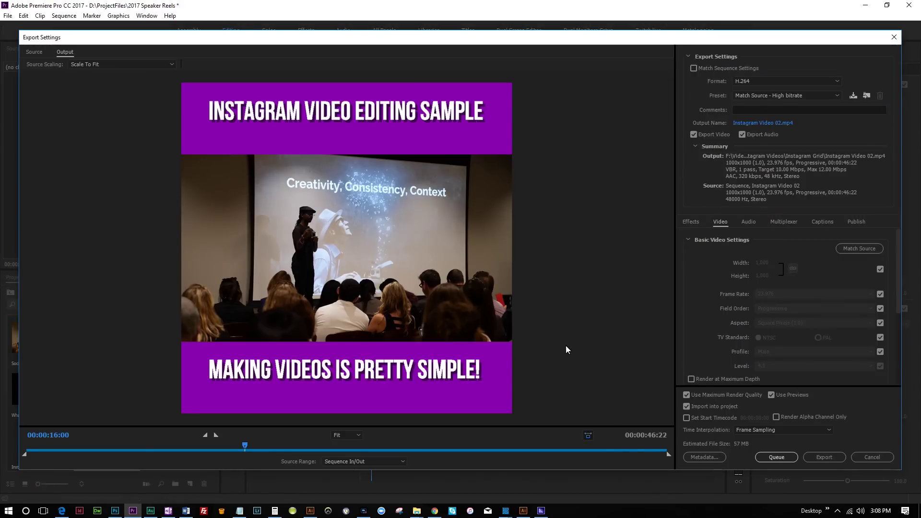
scroll(742, 330, down, 5)
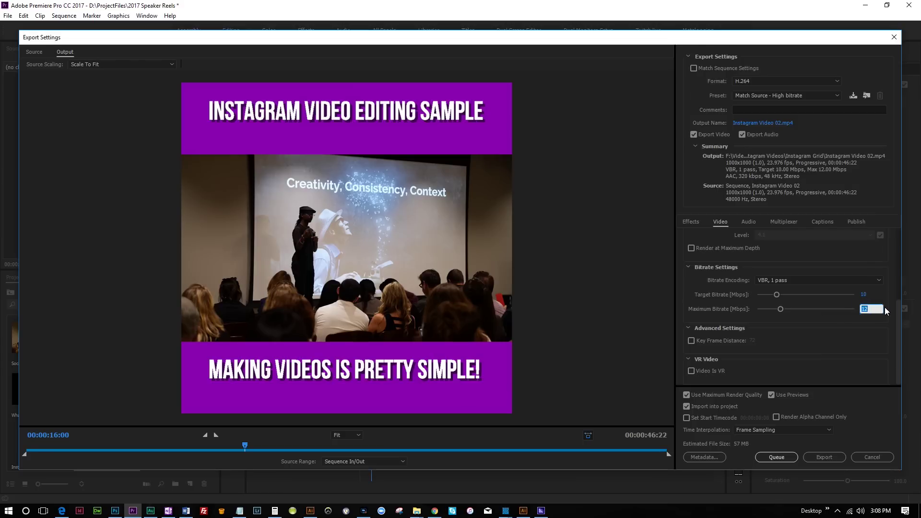
text(10)
click(816, 343)
Save the export settings as the preset 'Instagram Video 1000x1000'
click(854, 96)
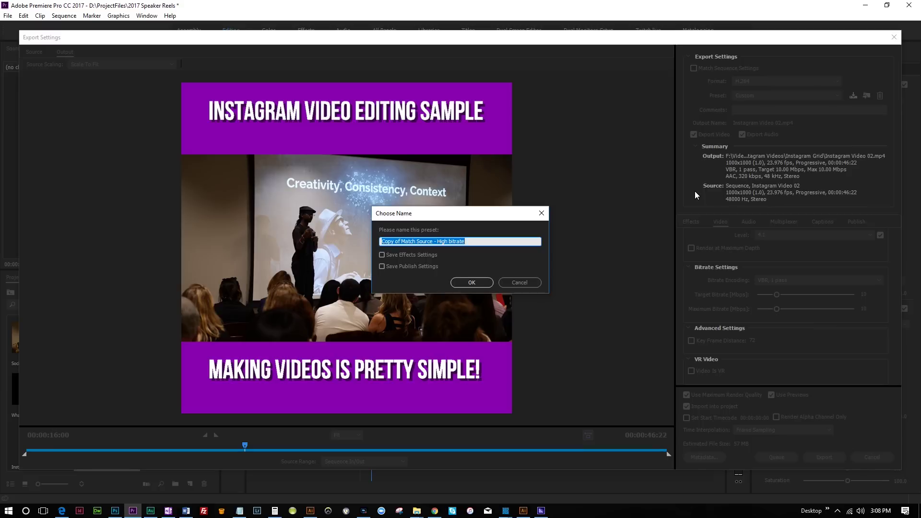
text(Instagram Video 1000x1000)
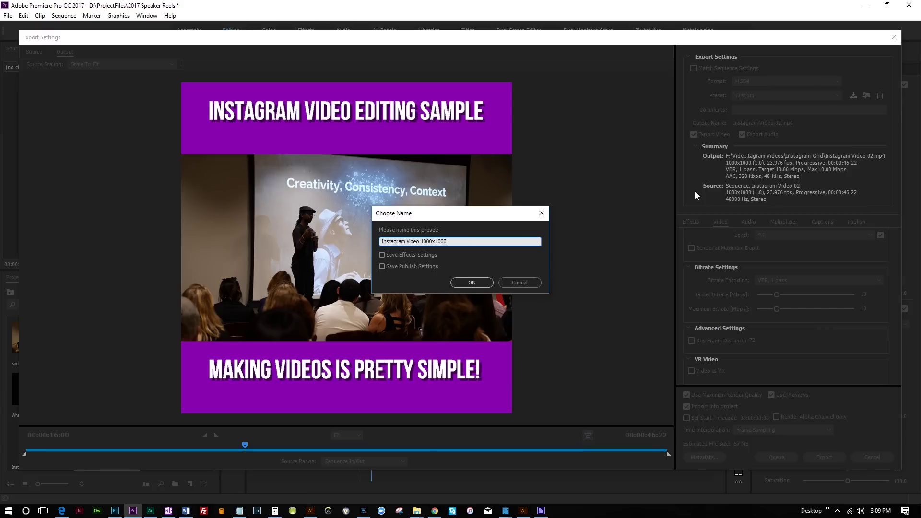
key(Return)
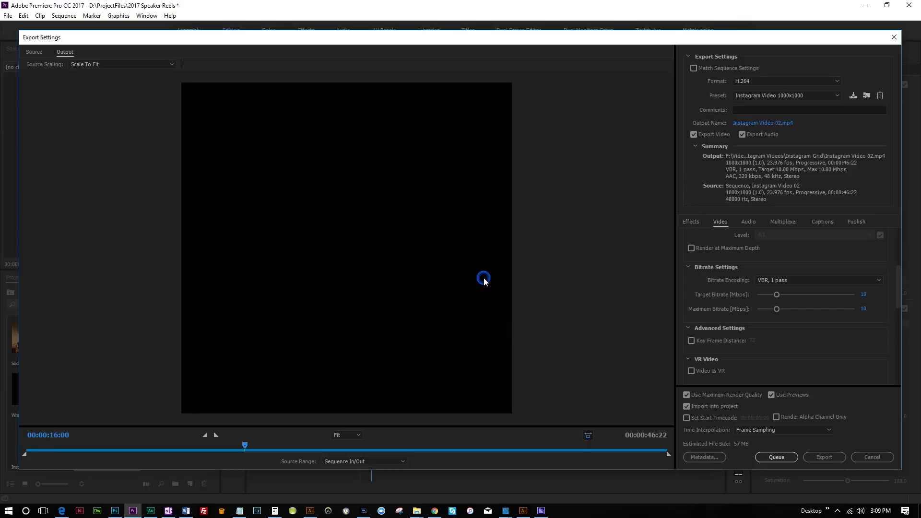